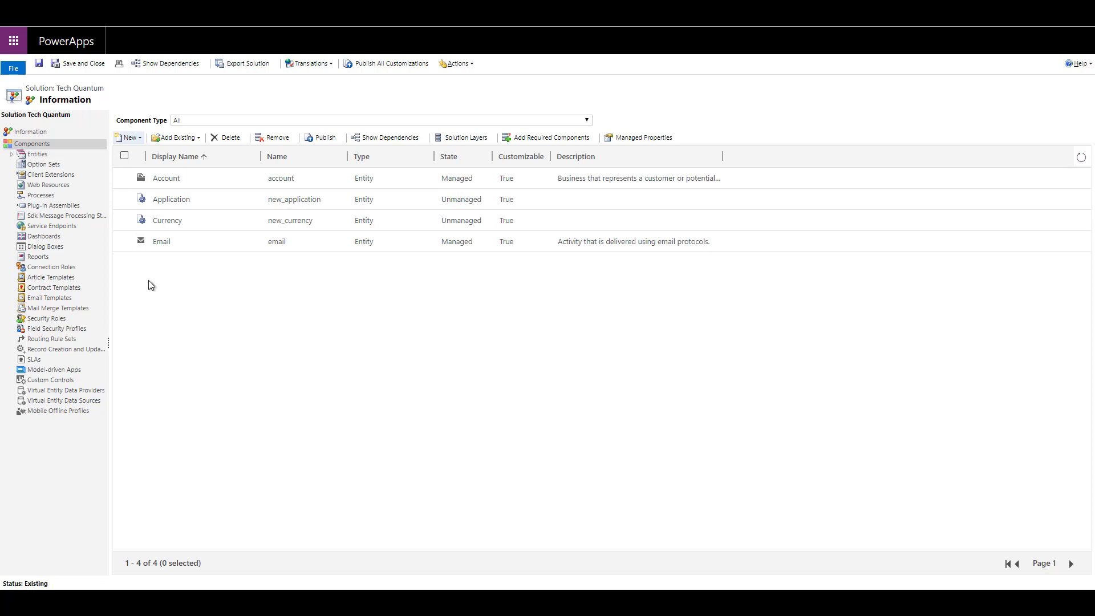
Start a new entity with display name 'Leave Application' and plural name 'Leave Applications'.
{"action": "left_click", "coordinate": [136, 140]}
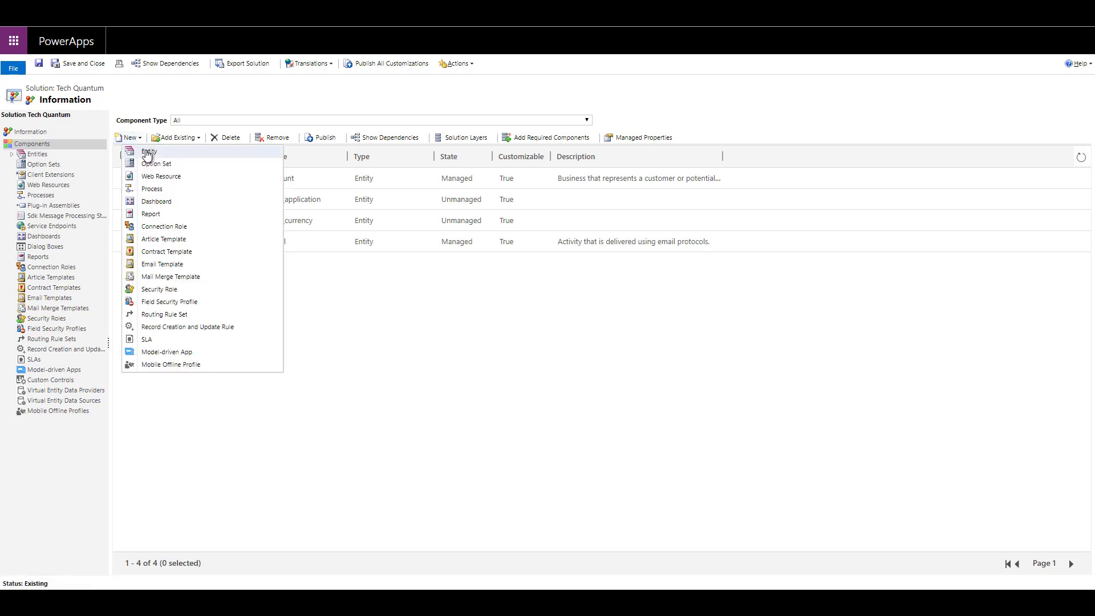
{"action": "left_click", "coordinate": [149, 155]}
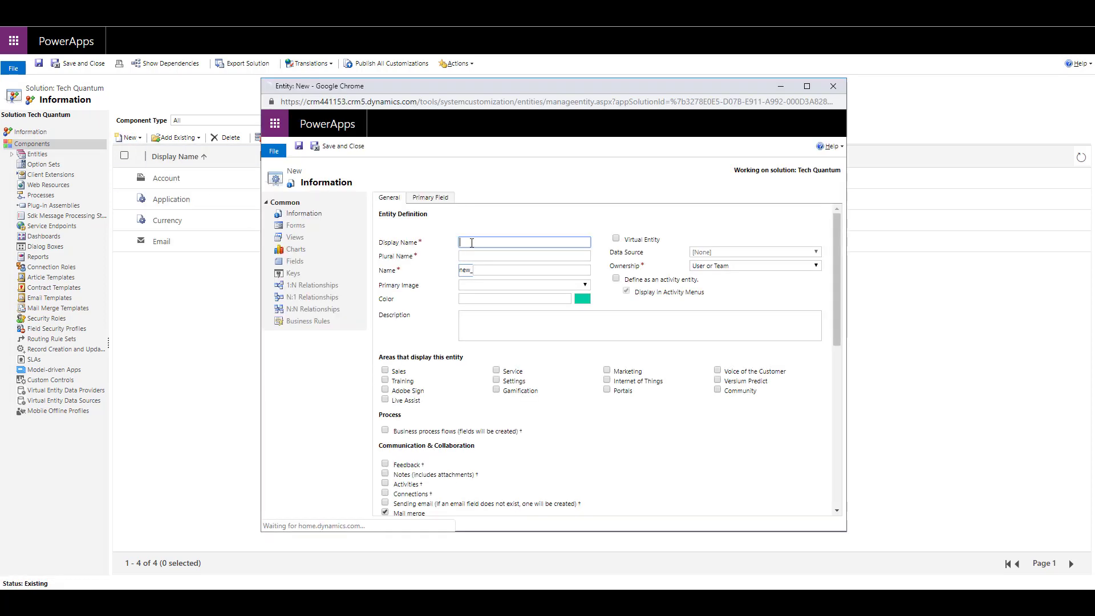
{"action": "type", "text": "Leave Application"}
{"action": "left_click", "coordinate": [473, 255]}
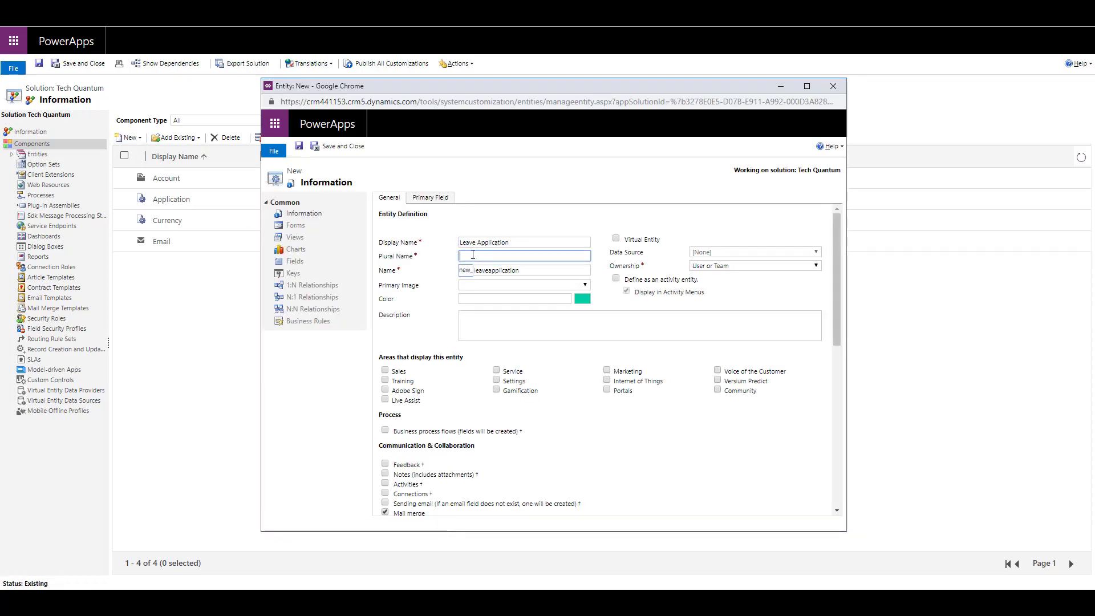
{"action": "type", "text": "Leave Applications"}
Look over the primary image options and get the Color field ready for input.
{"action": "left_click", "coordinate": [510, 283]}
{"action": "left_click", "coordinate": [528, 270]}
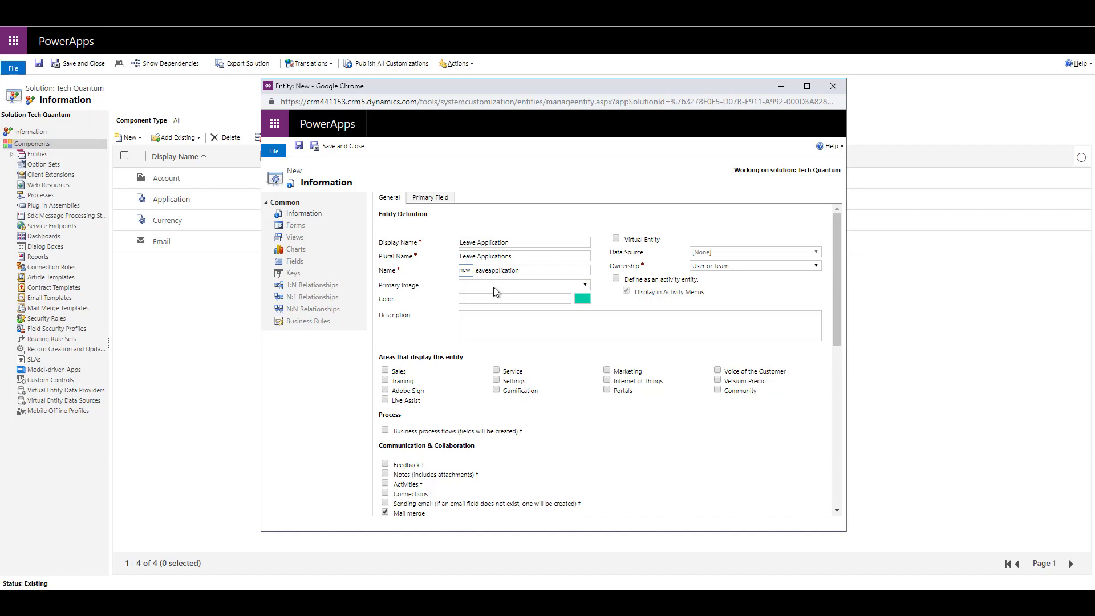
{"action": "left_click", "coordinate": [495, 297]}
Copy the navy colour code #1d2553 from the color-hex.com favourite colours grid.
{"action": "left_click", "coordinate": [433, 603]}
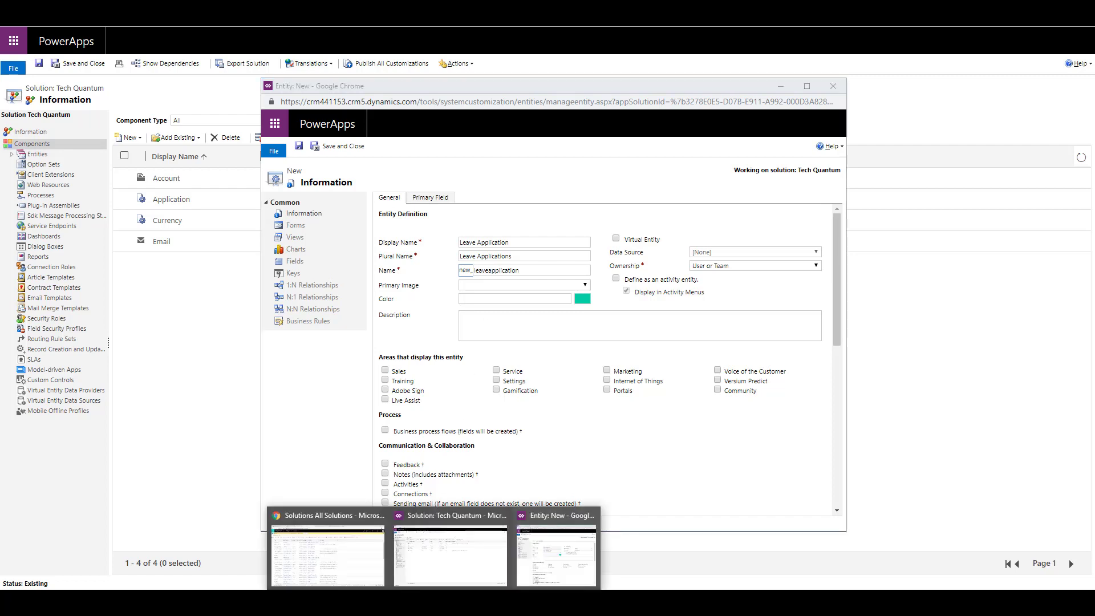
{"action": "left_click", "coordinate": [466, 573]}
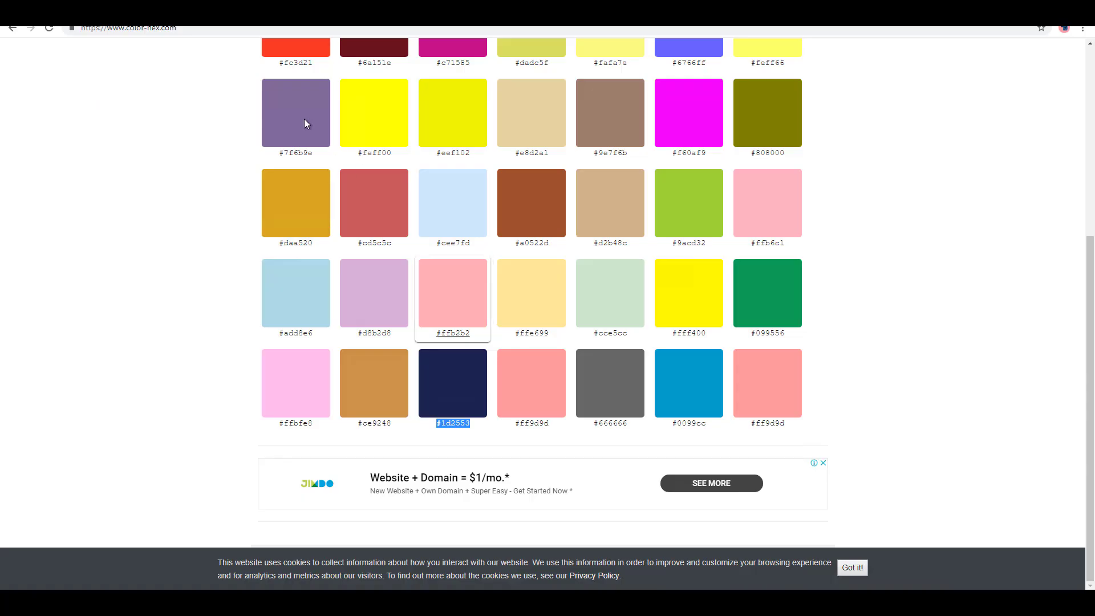
{"action": "scroll", "coordinate": [235, 172], "scroll_direction": "up", "scroll_amount": 5}
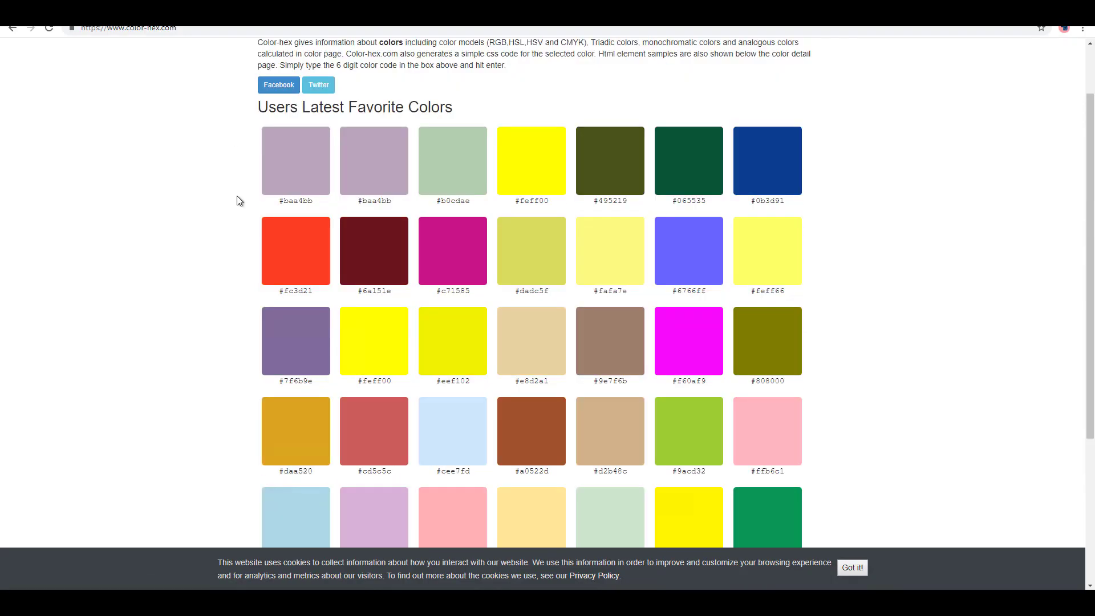
{"action": "scroll", "coordinate": [280, 228], "scroll_direction": "down", "scroll_amount": 4}
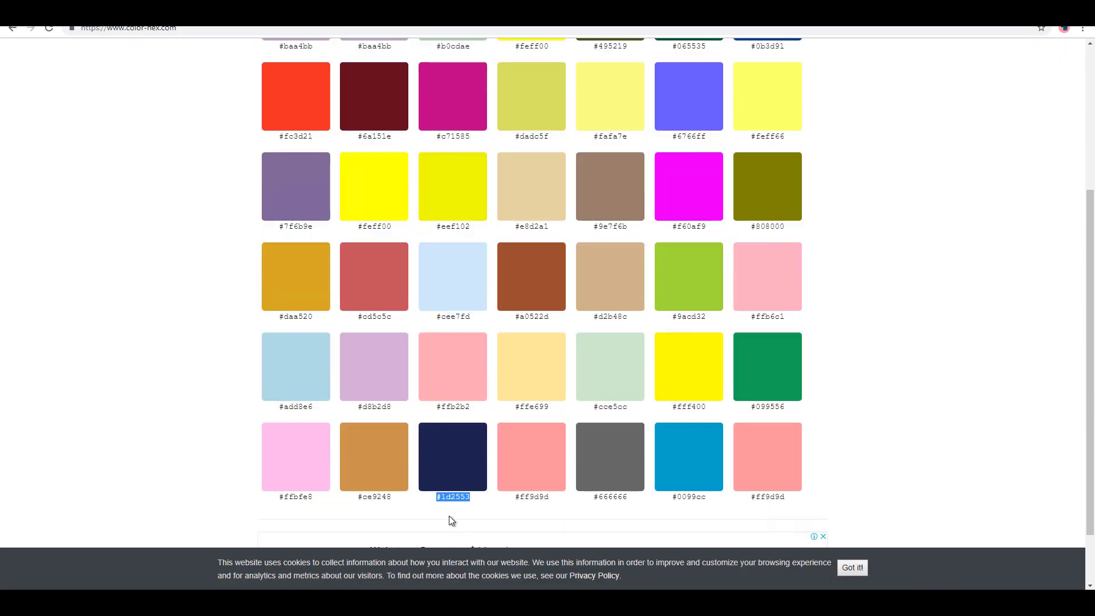
{"action": "scroll", "coordinate": [453, 499], "scroll_direction": "down", "scroll_amount": 1}
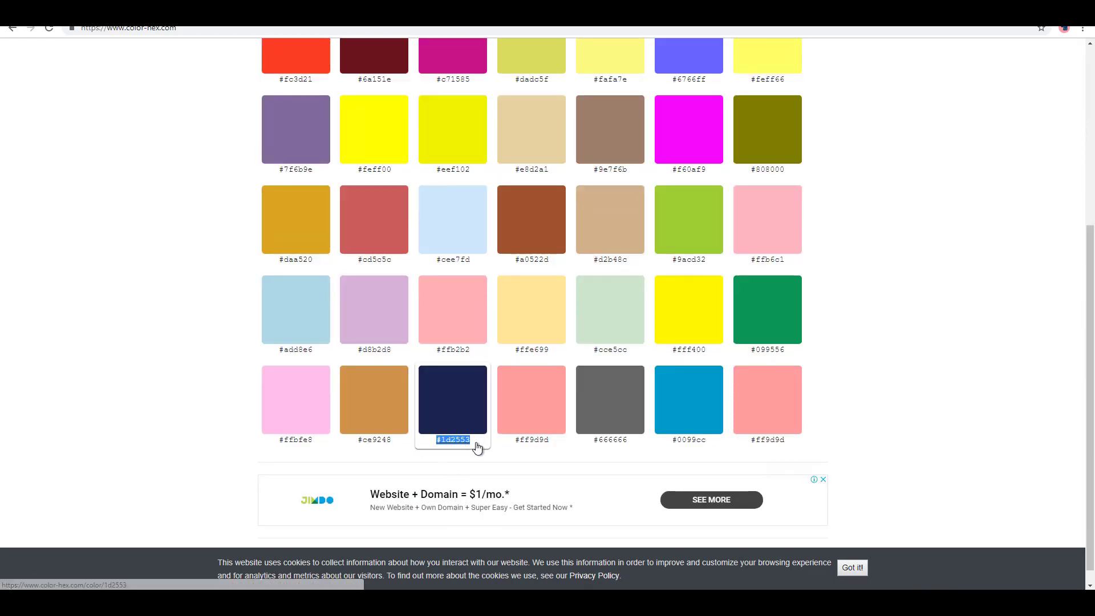
{"action": "right_click", "coordinate": [454, 441]}
{"action": "left_click", "coordinate": [492, 527]}
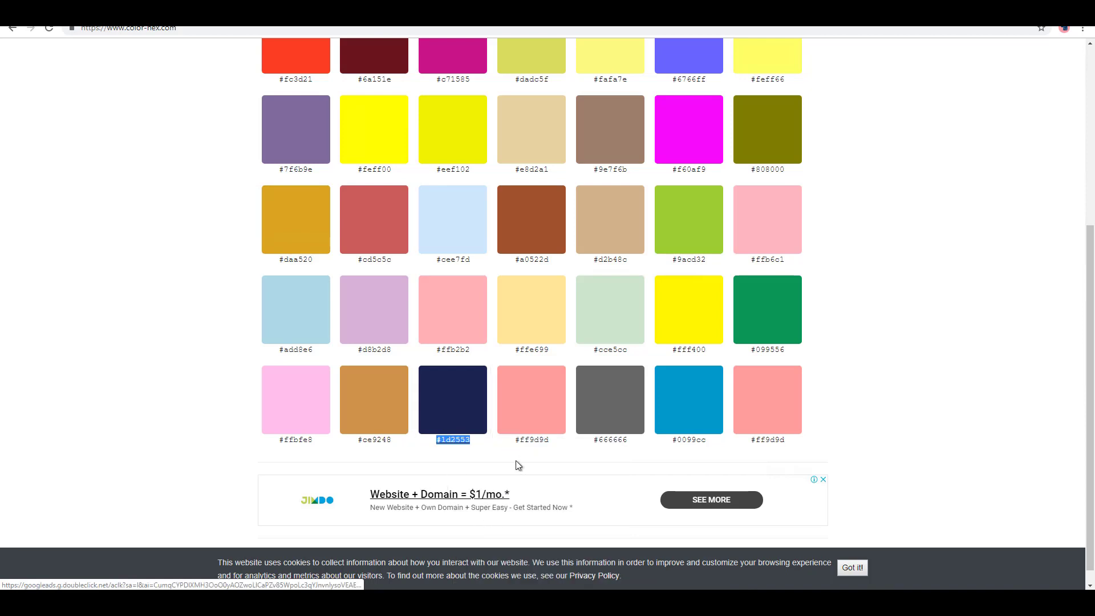
{"action": "left_click", "coordinate": [485, 604]}
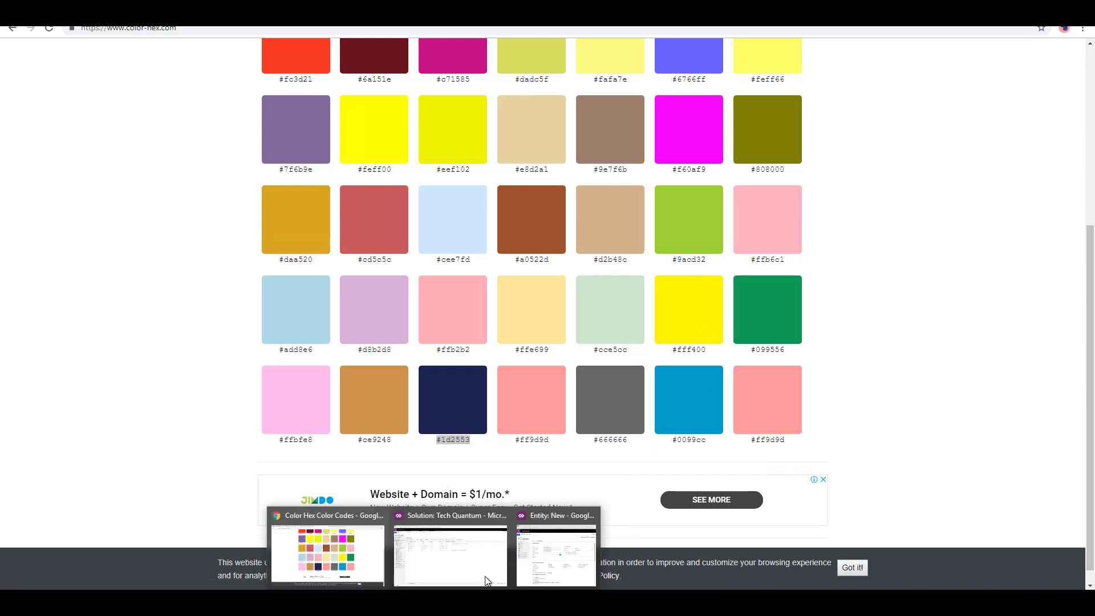
Paste #1d2553 as the entity colour and leave ownership as User or Team.
{"action": "left_click", "coordinate": [551, 556]}
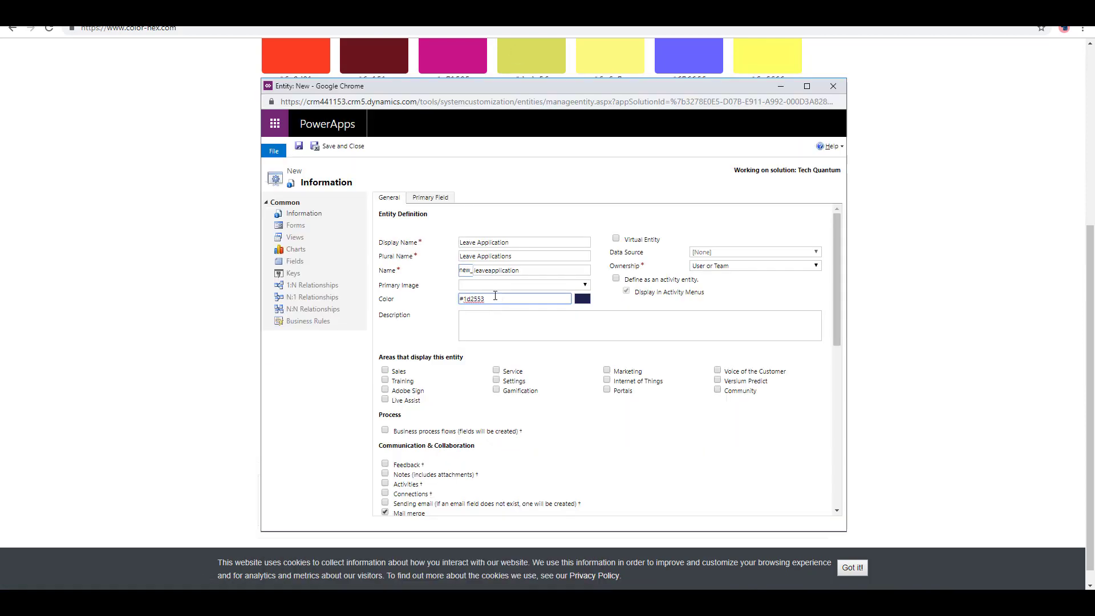
{"action": "key", "text": "Tab"}
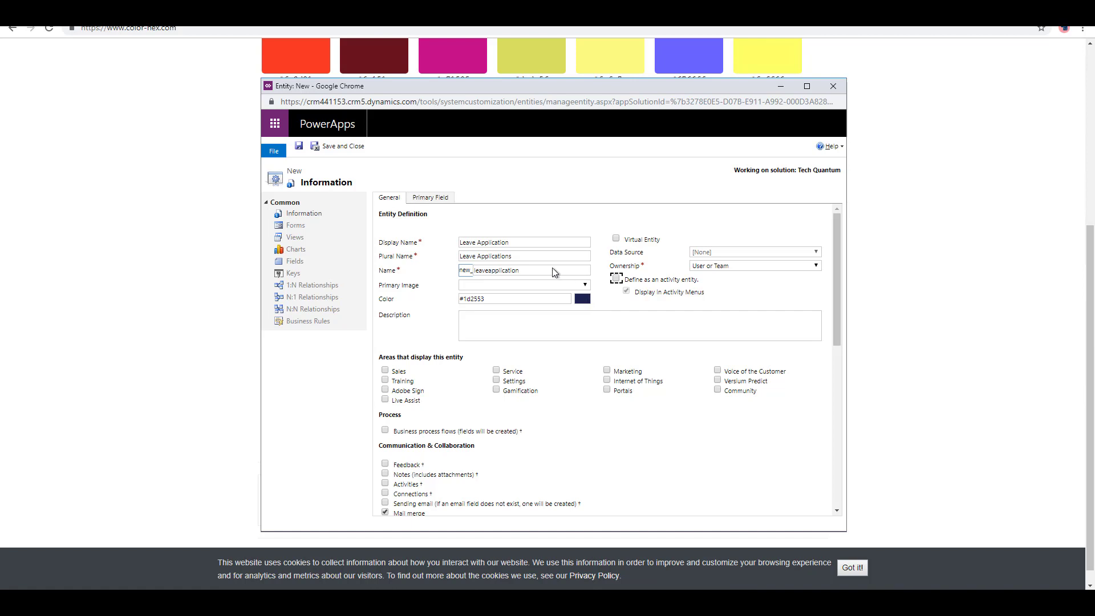
{"action": "left_click_drag", "start_coordinate": [496, 301], "coordinate": [409, 293]}
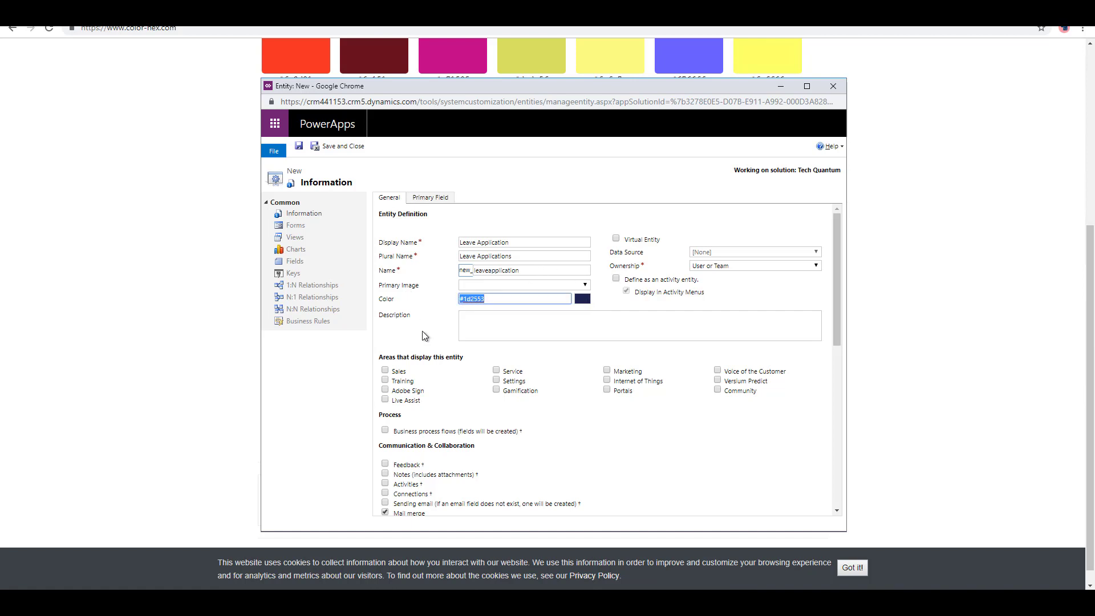
{"action": "left_click", "coordinate": [724, 268]}
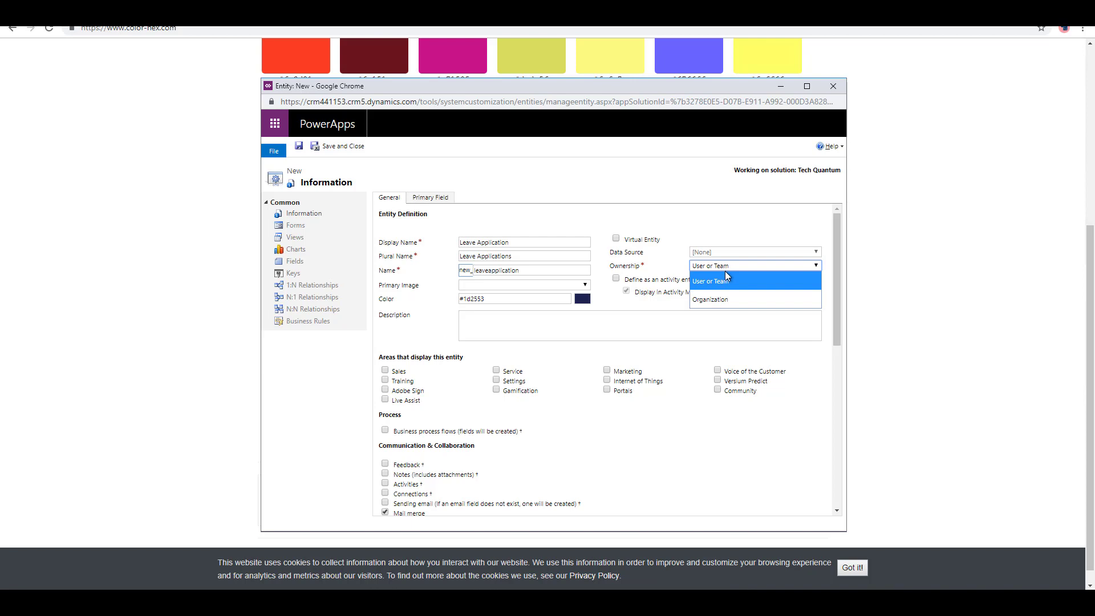
{"action": "left_click", "coordinate": [725, 280]}
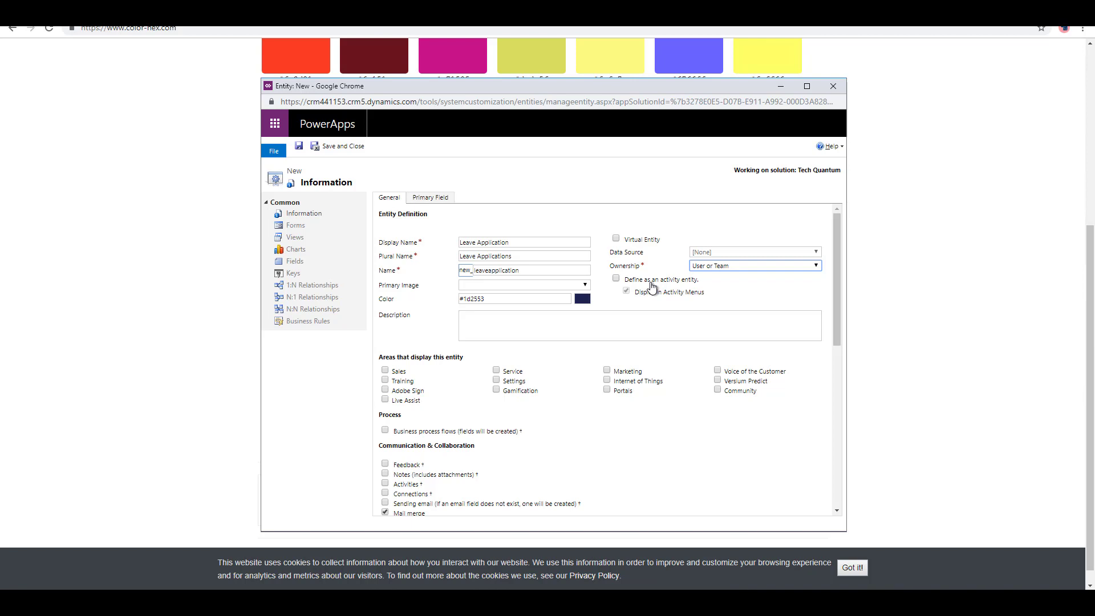
Add the description 'Leave Application is used to register leaves.' and enable the Sales area.
{"action": "left_click", "coordinate": [543, 331]}
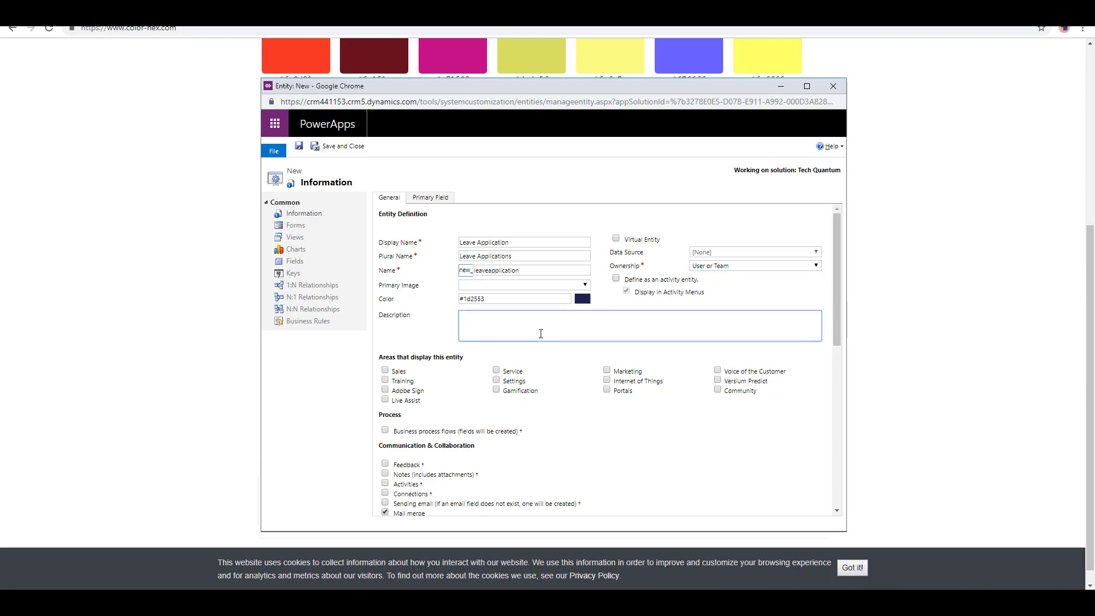
{"action": "type", "text": "Leave Applictaion is used to register leaves."}
{"action": "right_click", "coordinate": [502, 318]}
{"action": "left_click", "coordinate": [533, 329]}
{"action": "scroll", "coordinate": [494, 388], "scroll_direction": "down", "scroll_amount": 1}
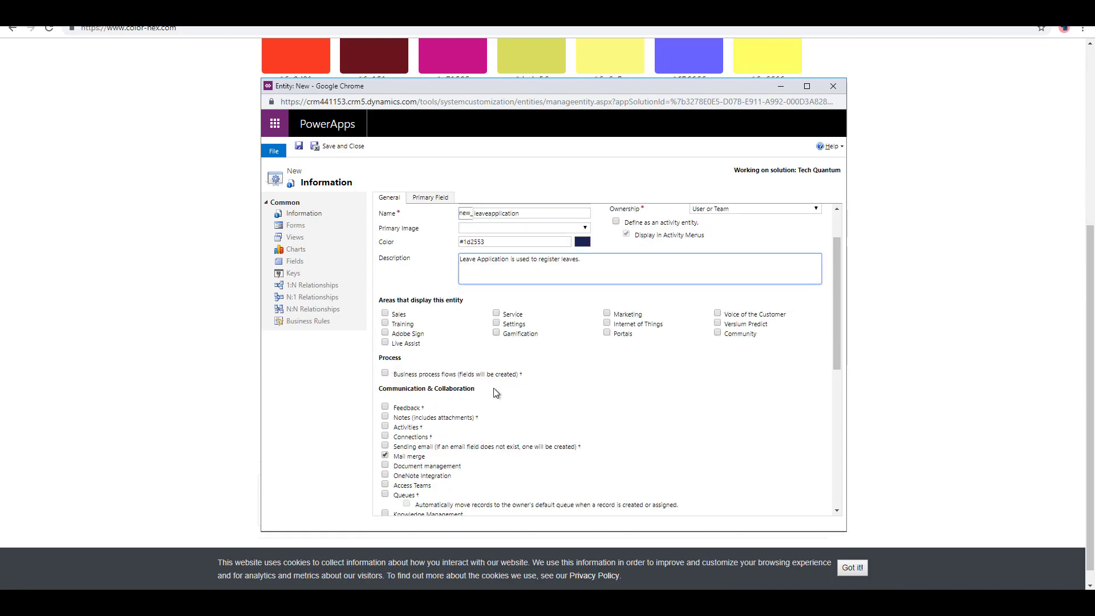
{"action": "left_click", "coordinate": [385, 314]}
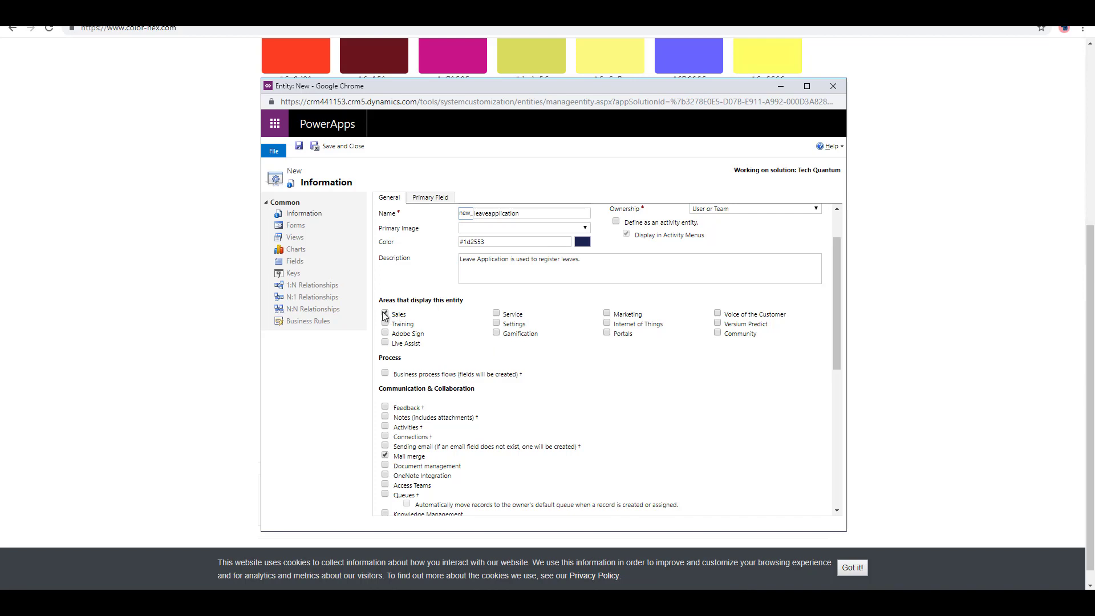
{"action": "scroll", "coordinate": [399, 340], "scroll_direction": "down", "scroll_amount": 1}
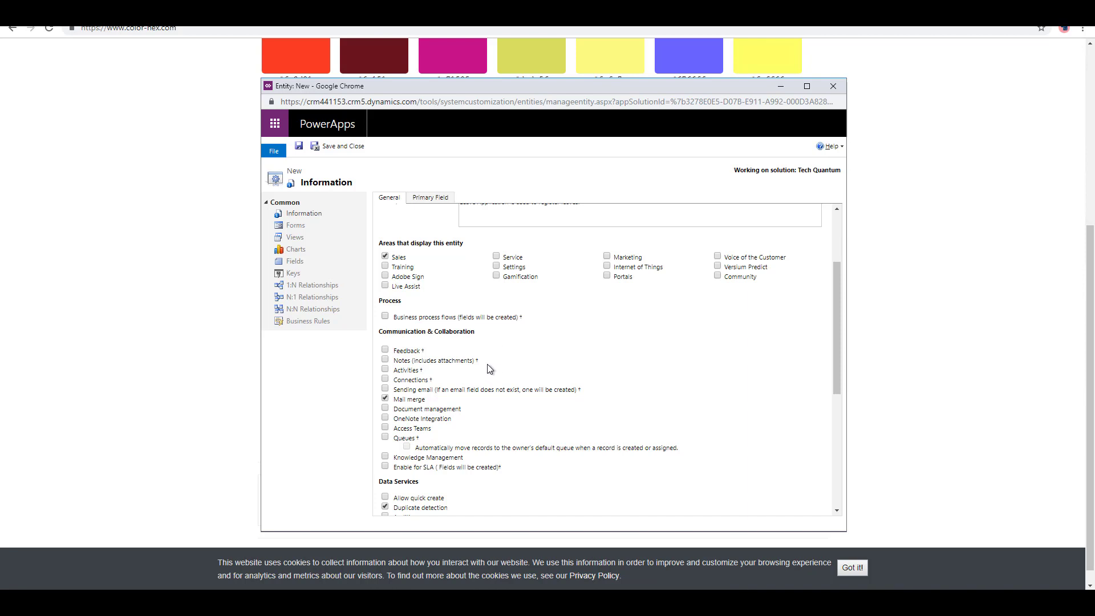
{"action": "scroll", "coordinate": [487, 366], "scroll_direction": "down", "scroll_amount": 1}
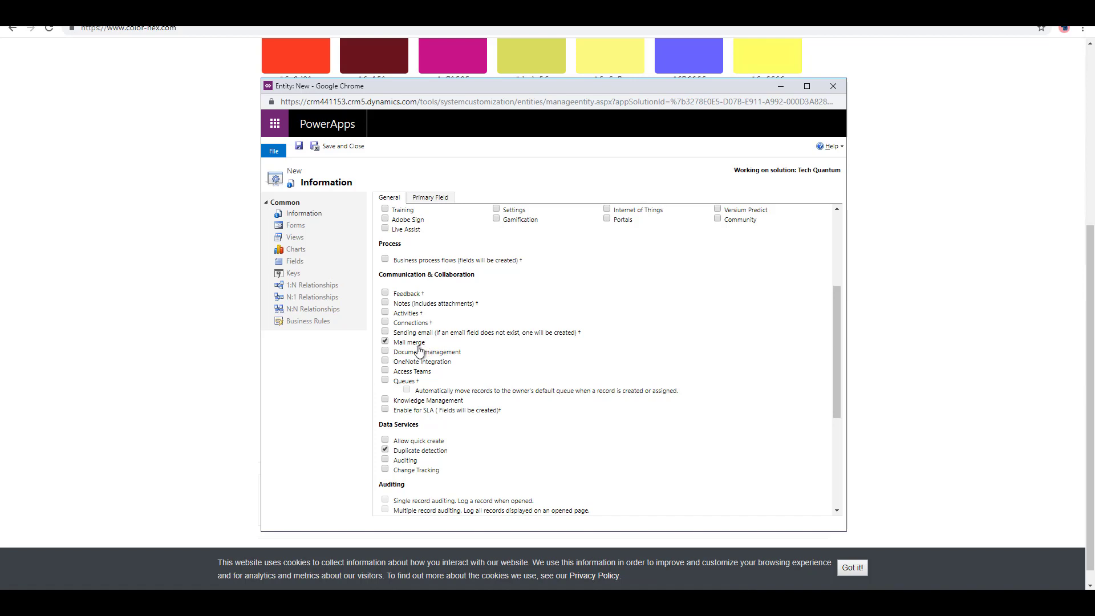
{"action": "left_click", "coordinate": [386, 341]}
{"action": "left_click", "coordinate": [386, 342]}
{"action": "scroll", "coordinate": [475, 400], "scroll_direction": "down", "scroll_amount": 2}
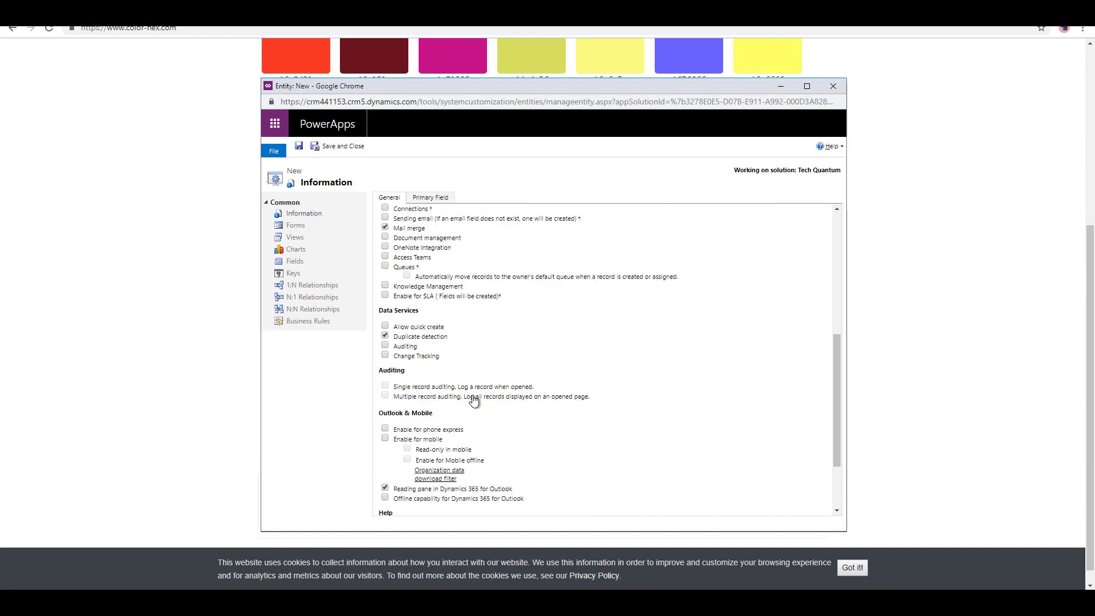
{"action": "scroll", "coordinate": [436, 320], "scroll_direction": "down", "scroll_amount": 2}
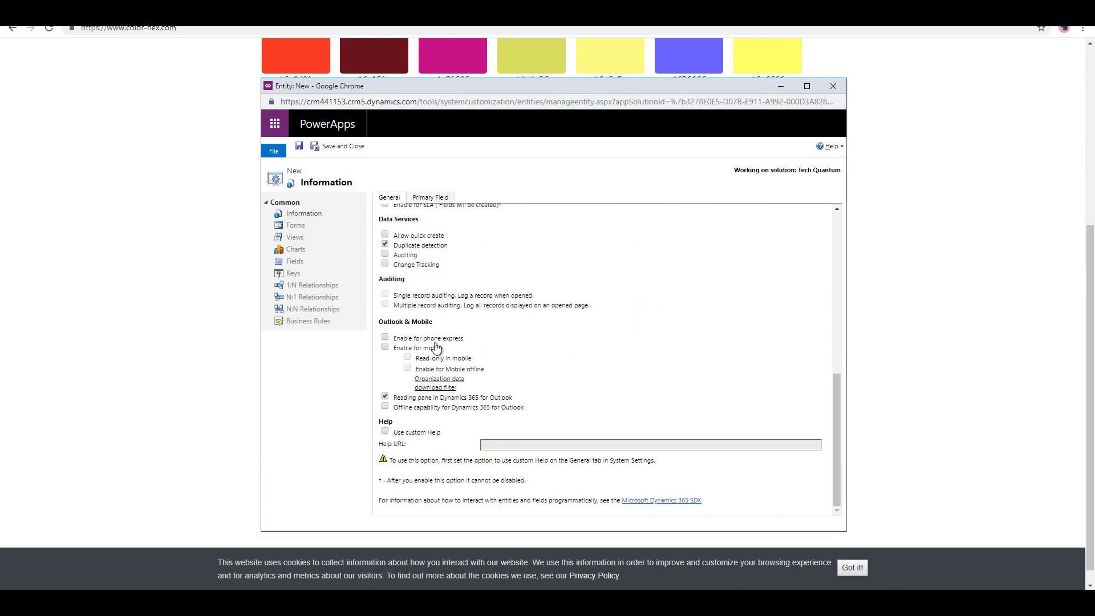
{"action": "scroll", "coordinate": [451, 351], "scroll_direction": "up", "scroll_amount": 6}
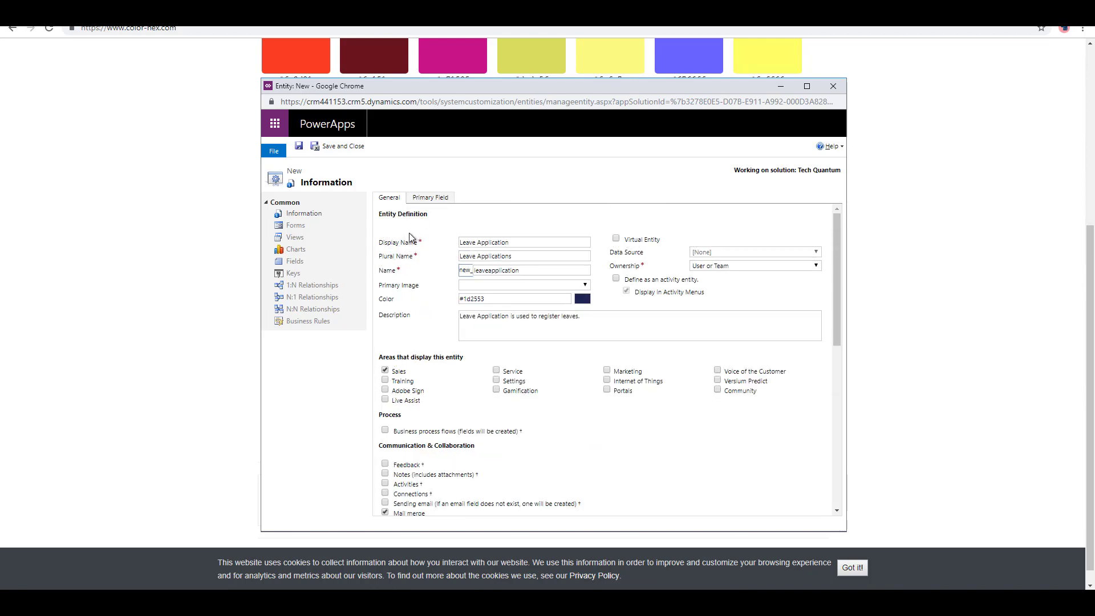
Rename the primary field to 'Application Id', keeping its requirement as Business Required.
{"action": "left_click", "coordinate": [427, 199]}
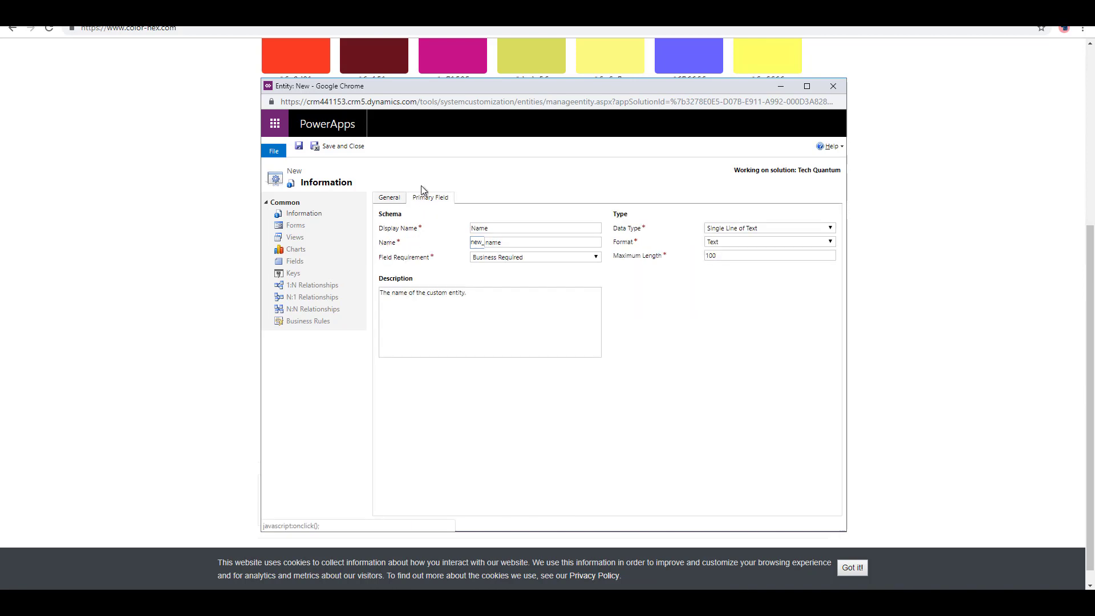
{"action": "double_click", "coordinate": [501, 228]}
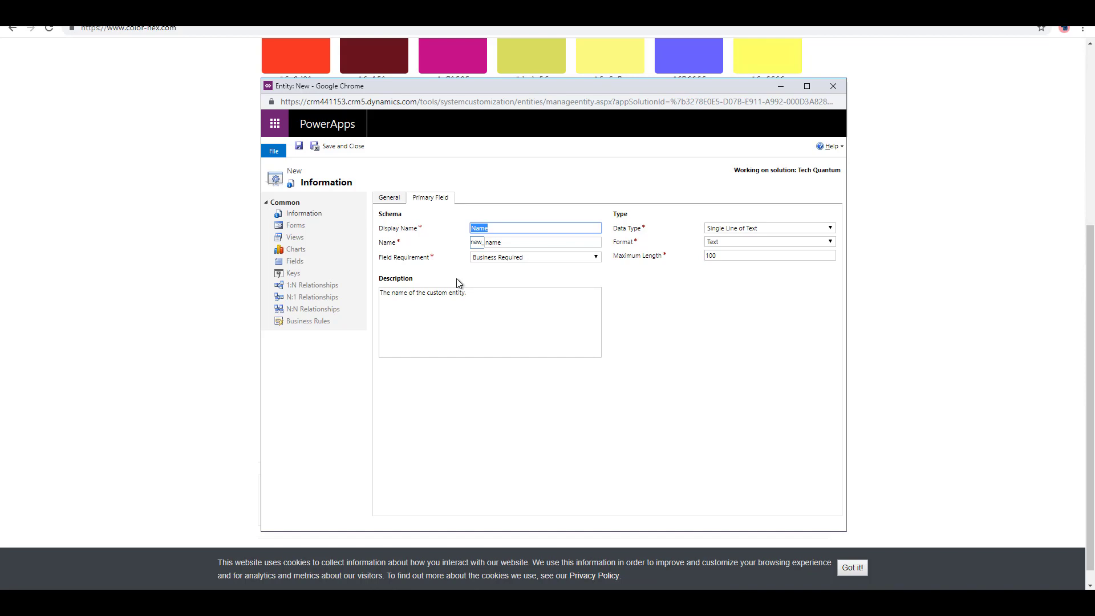
{"action": "type", "text": "Application Id"}
{"action": "left_click", "coordinate": [513, 242]}
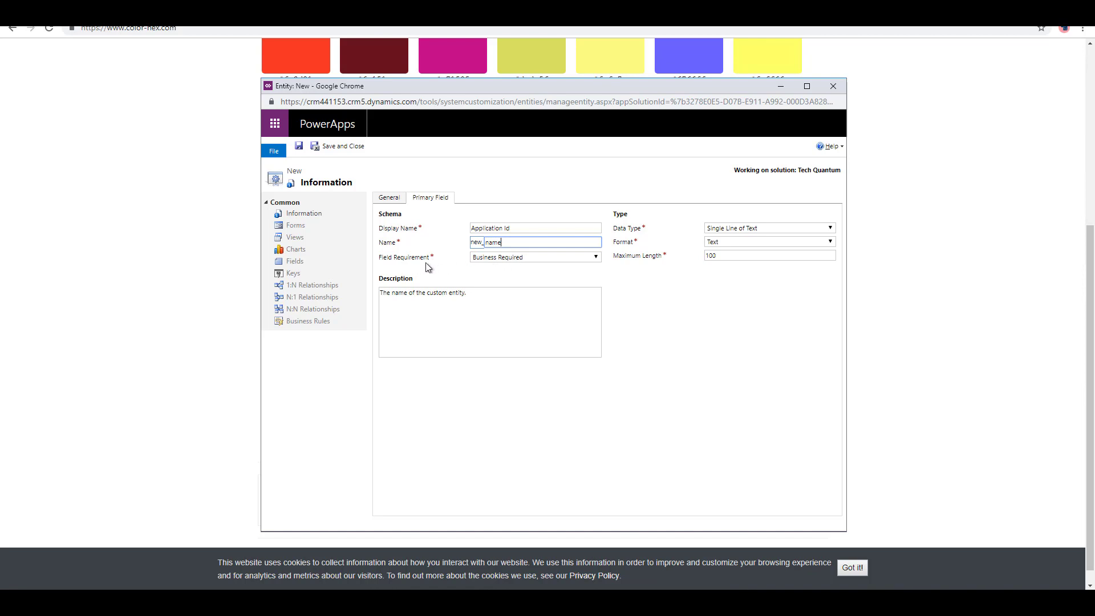
{"action": "left_click", "coordinate": [515, 258]}
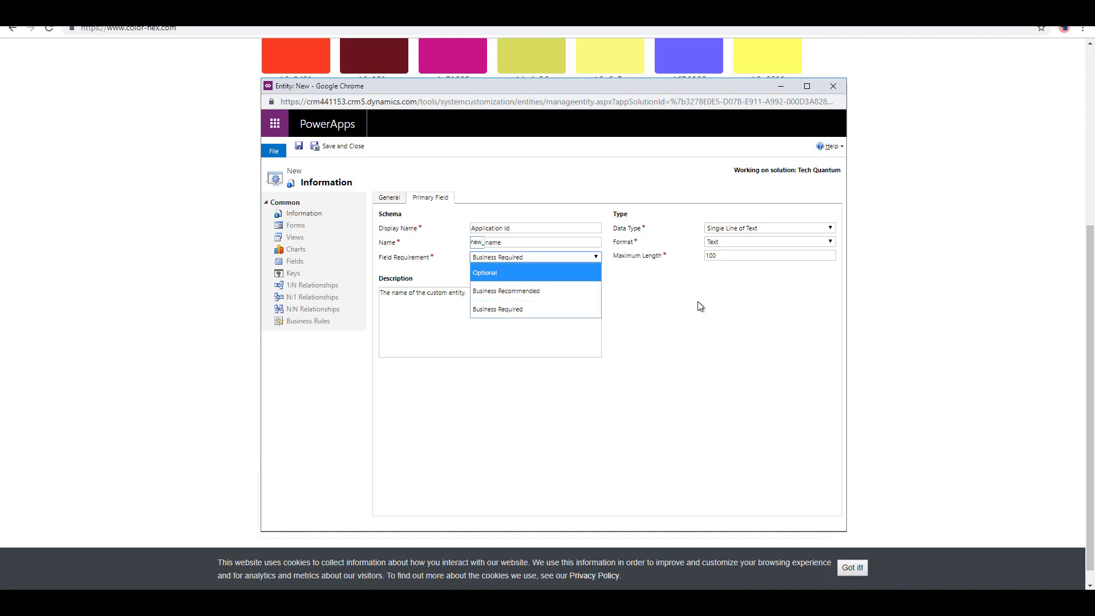
{"action": "left_click", "coordinate": [676, 244]}
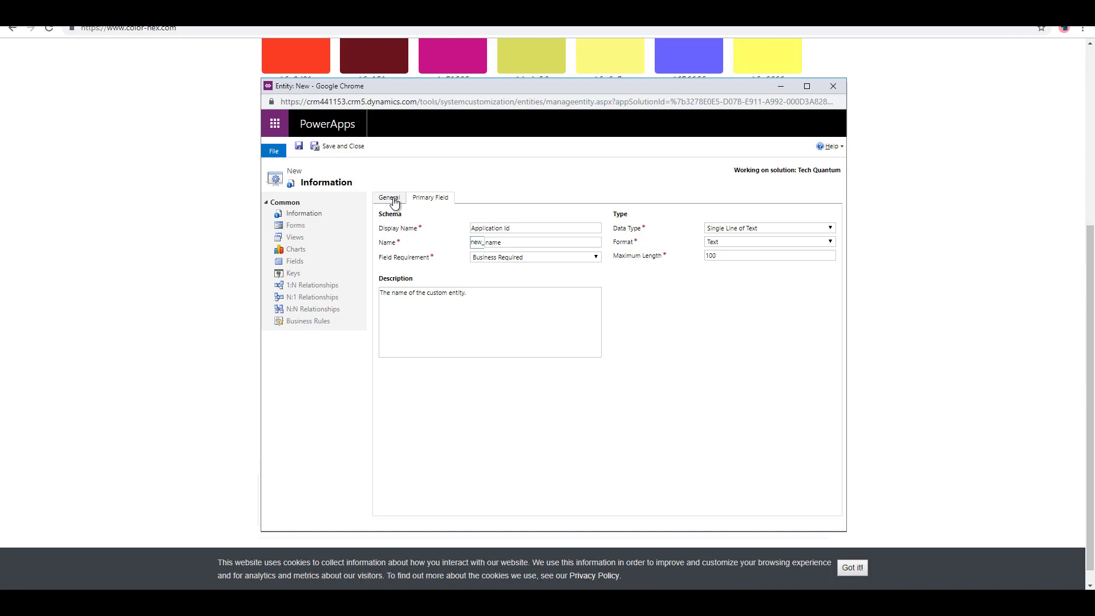
Save the entity, then review its Primary Field and Controls settings.
{"action": "left_click", "coordinate": [299, 145]}
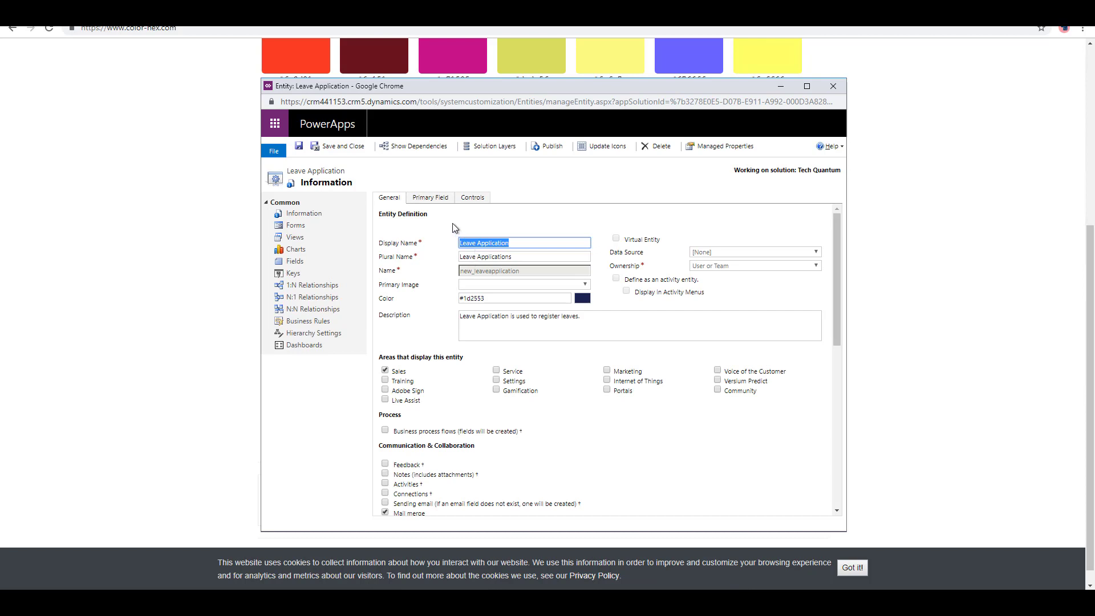
{"action": "left_click", "coordinate": [432, 200]}
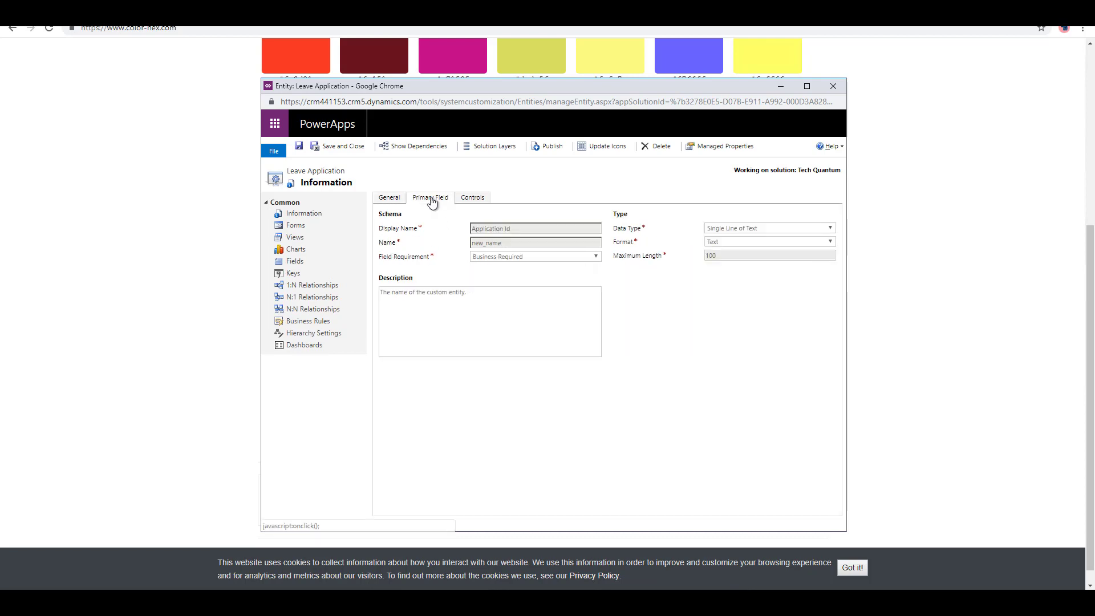
{"action": "left_click_drag", "start_coordinate": [503, 230], "coordinate": [457, 228]}
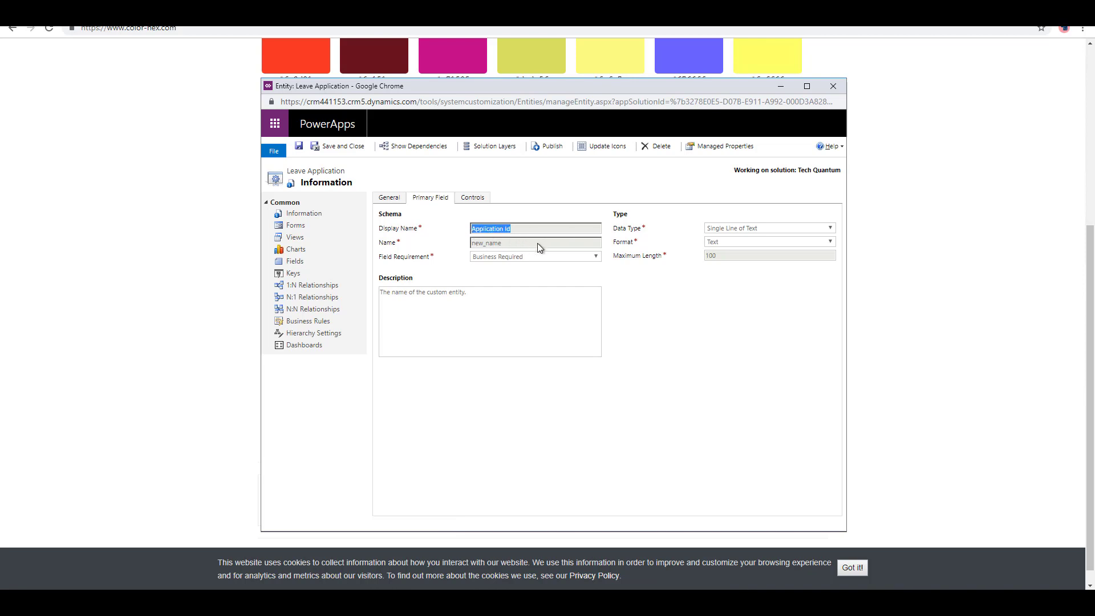
{"action": "left_click", "coordinate": [469, 200]}
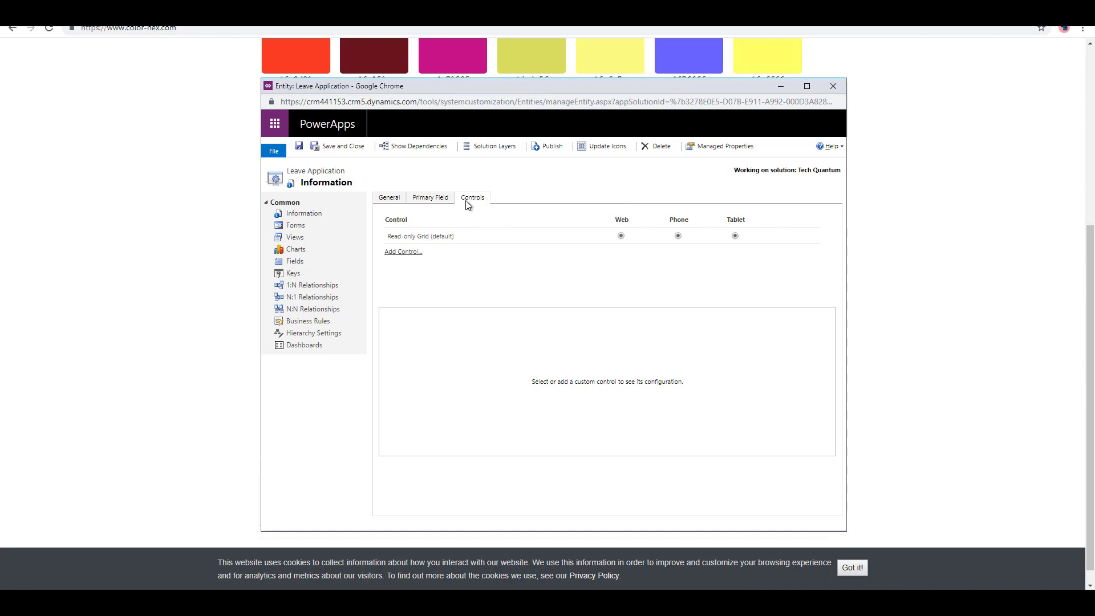
Publish the Leave Application entity from its General tab.
{"action": "left_click", "coordinate": [393, 206]}
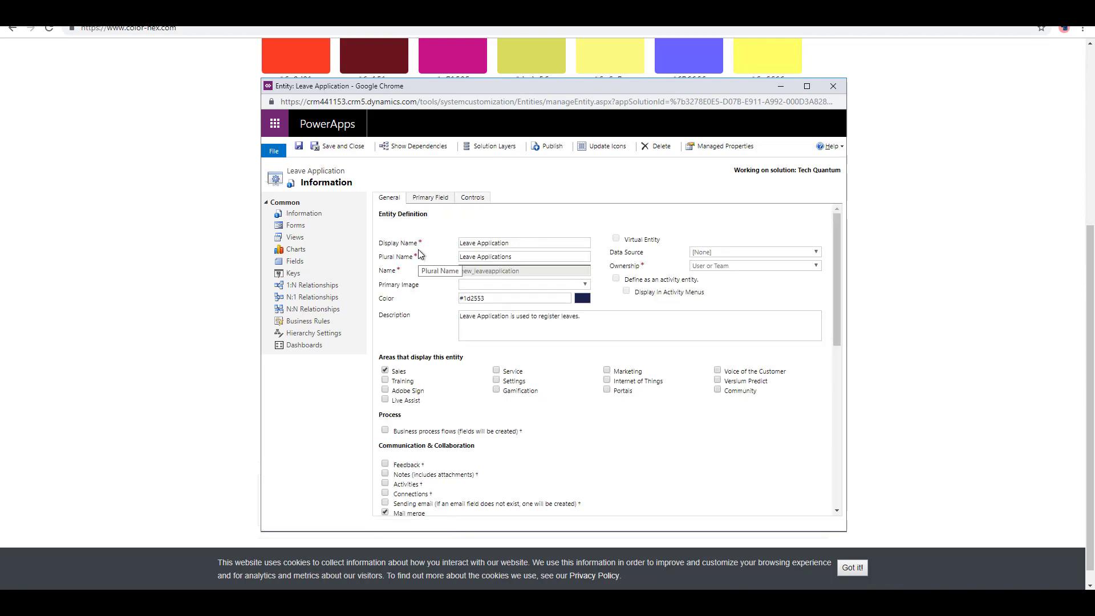
{"action": "left_click", "coordinate": [551, 148]}
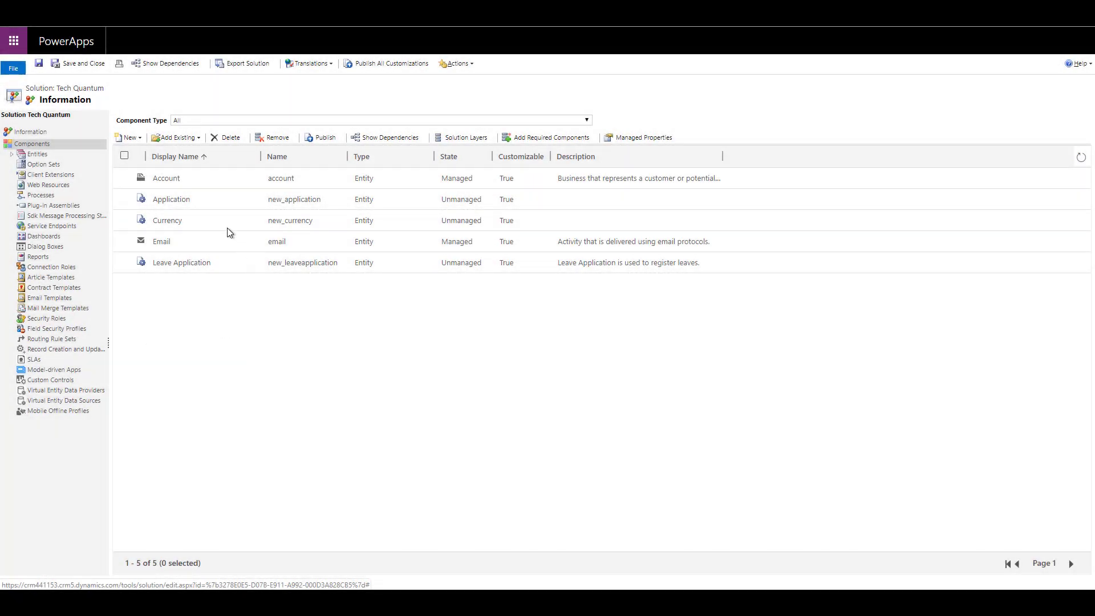
Highlight the Docs sentences on the custom entity limit and on needing more entities.
{"action": "left_click", "coordinate": [224, 264]}
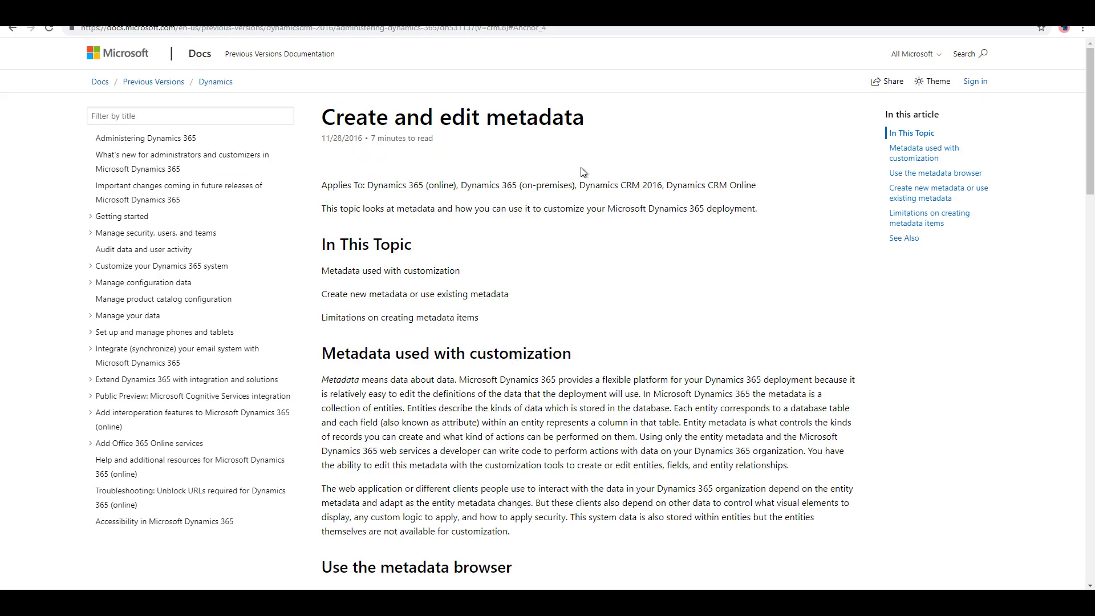
{"action": "scroll", "coordinate": [655, 361], "scroll_direction": "down", "scroll_amount": 20}
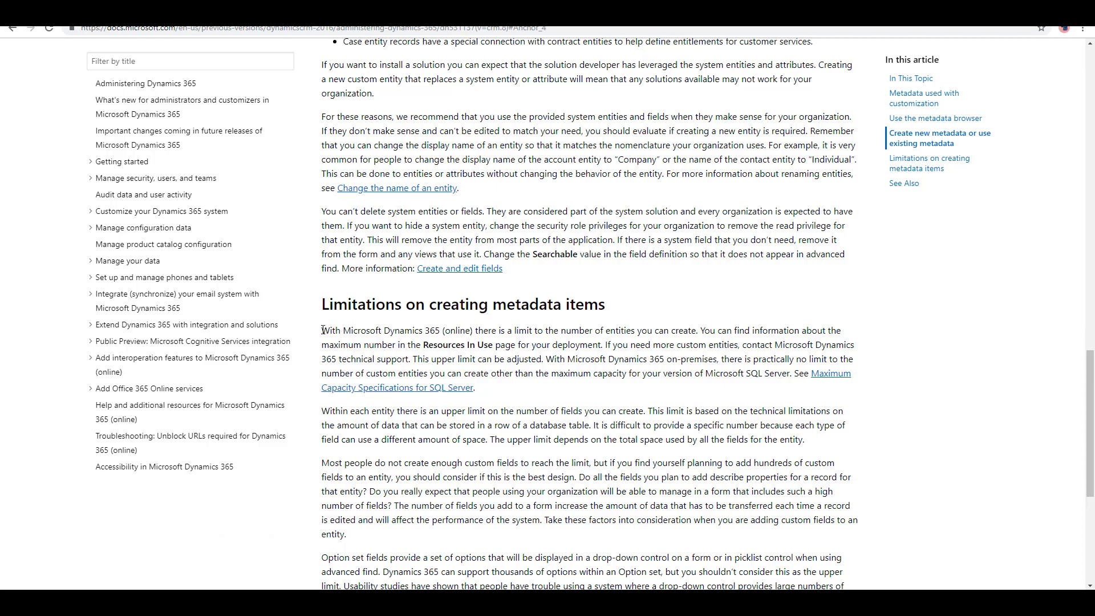
{"action": "left_click_drag", "start_coordinate": [323, 331], "coordinate": [705, 331]}
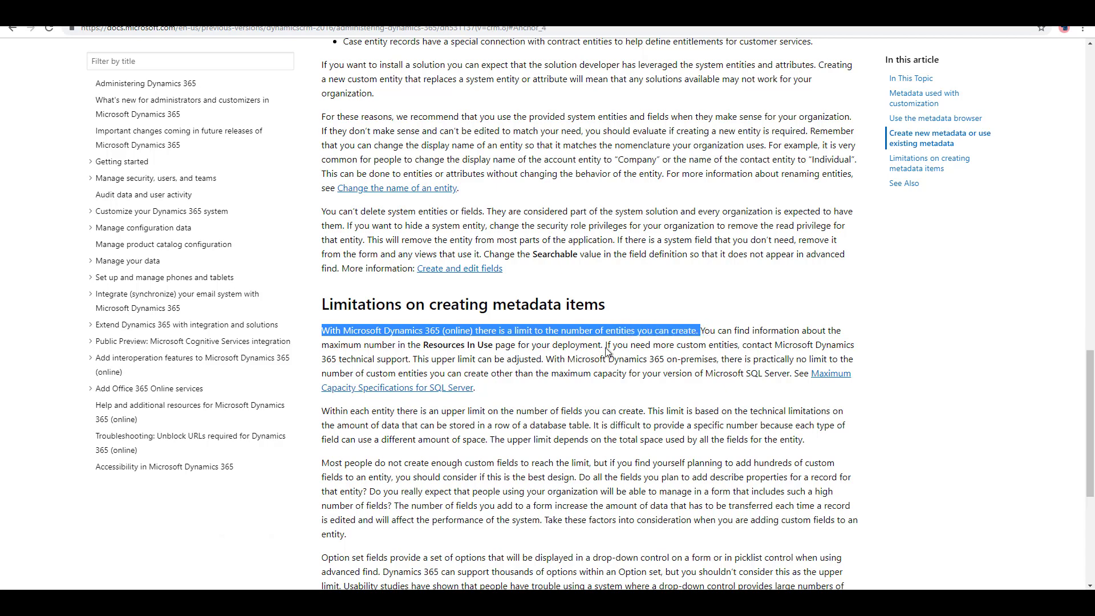
{"action": "left_click_drag", "start_coordinate": [606, 345], "coordinate": [545, 358]}
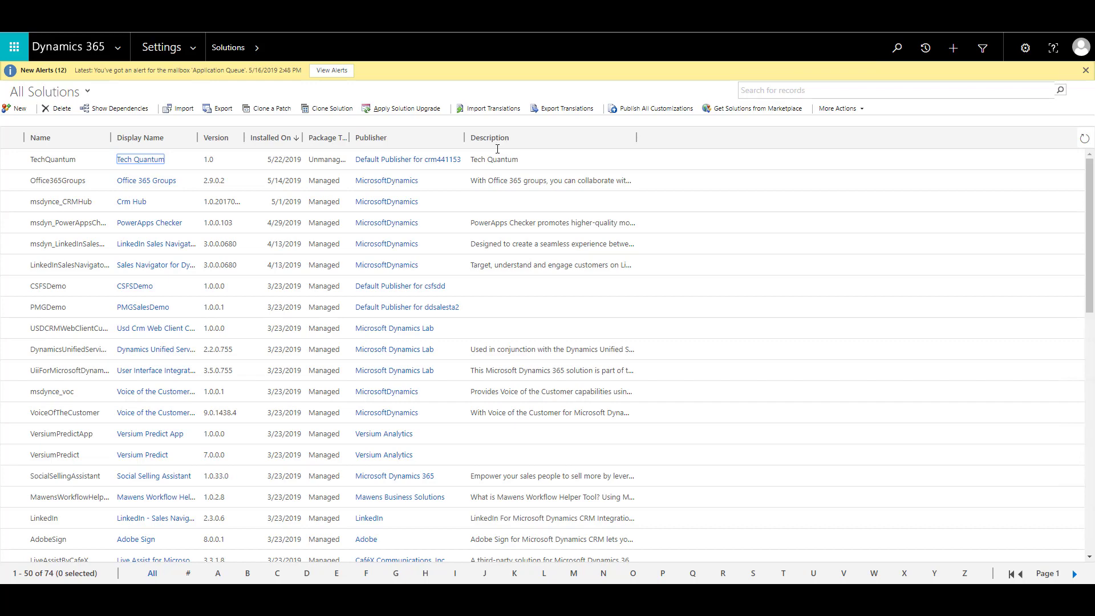
Open the Account Manager role via Settings > Security > Security Roles.
{"action": "left_click", "coordinate": [161, 47]}
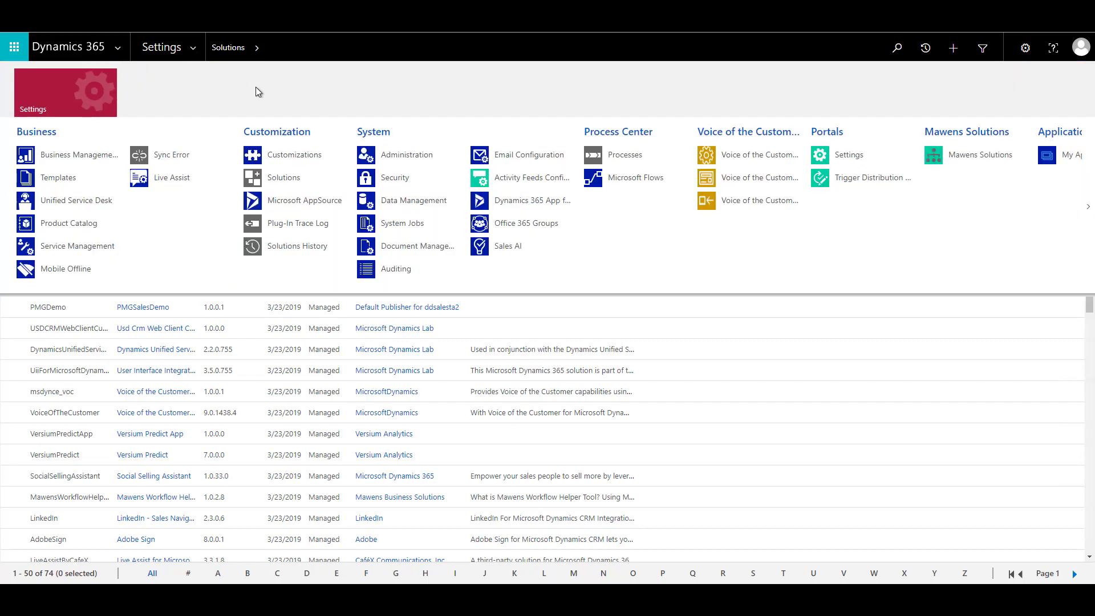
{"action": "left_click", "coordinate": [392, 179]}
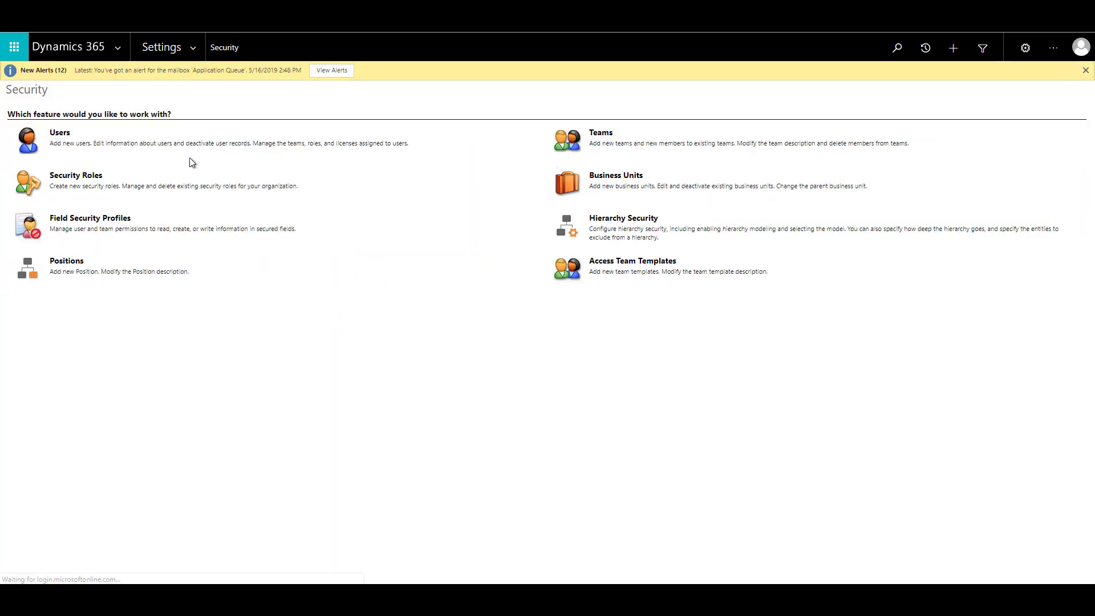
{"action": "left_click", "coordinate": [85, 180]}
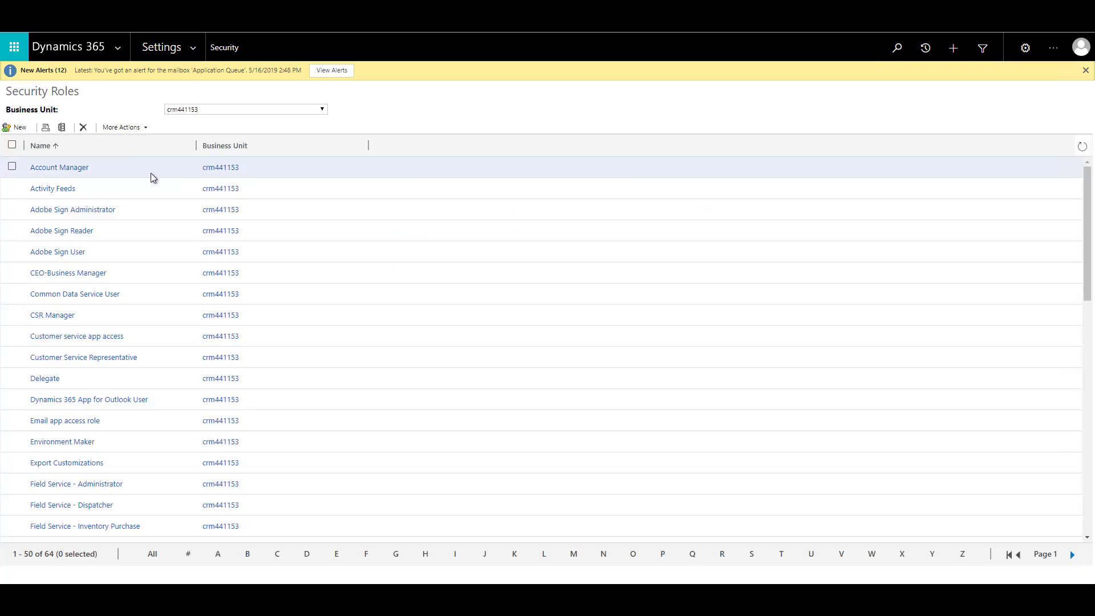
{"action": "left_click", "coordinate": [67, 168]}
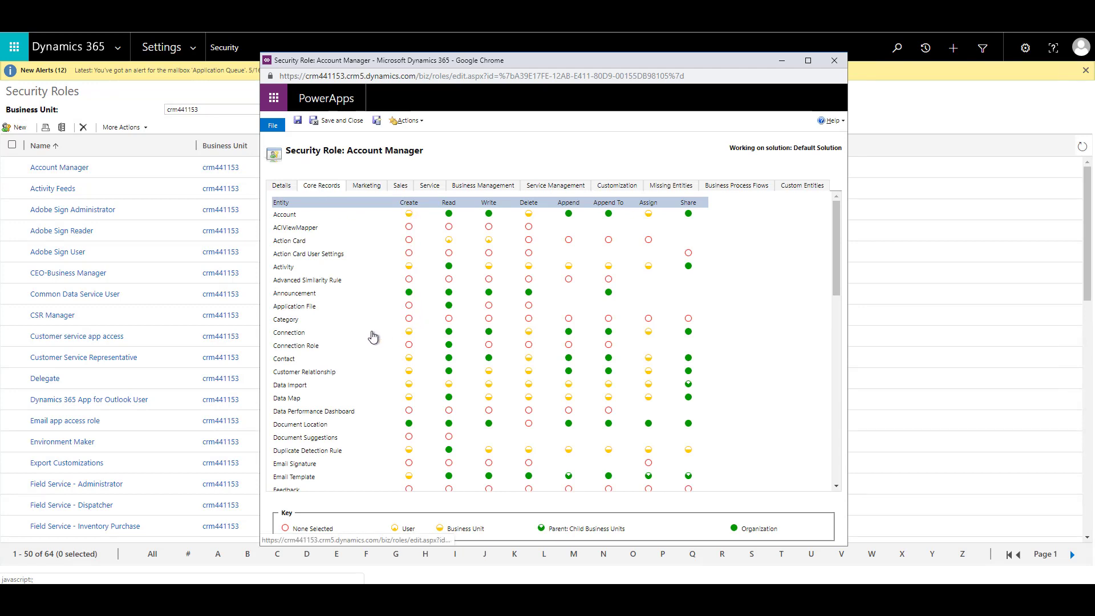
{"action": "scroll", "coordinate": [302, 291], "scroll_direction": "down", "scroll_amount": 9}
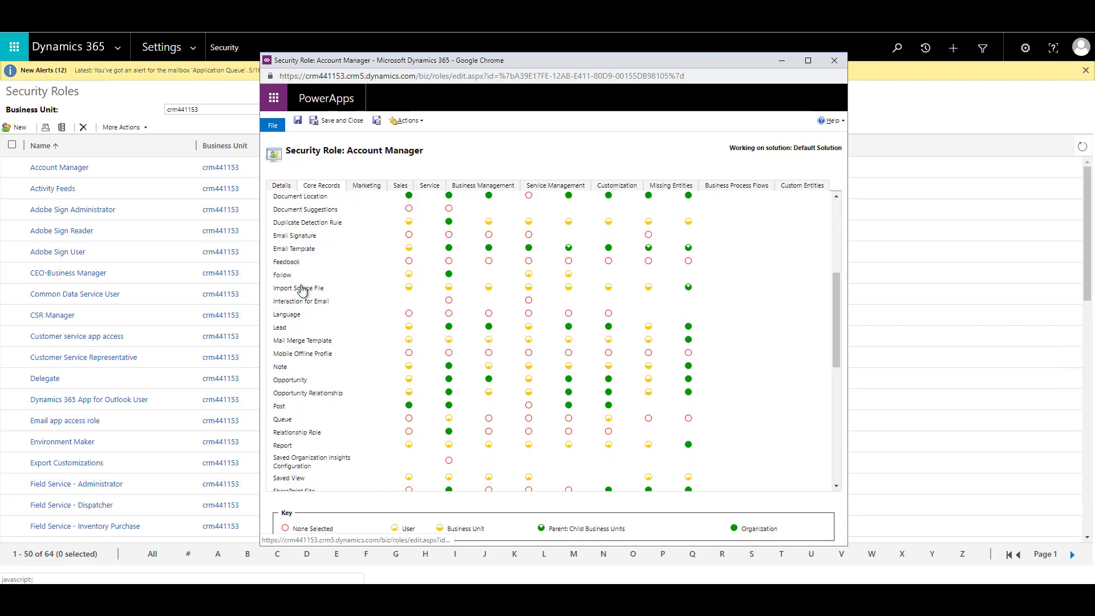
{"action": "scroll", "coordinate": [348, 303], "scroll_direction": "up", "scroll_amount": 2}
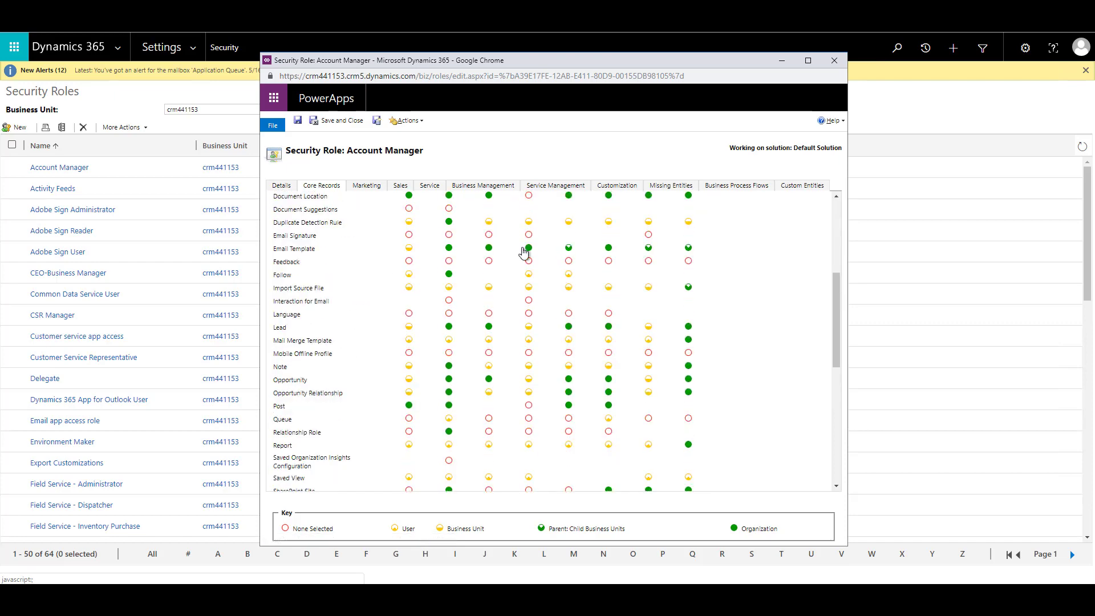
On the Custom Entities tab, raise Leave Application privileges to Organization level.
{"action": "left_click", "coordinate": [788, 190]}
{"action": "scroll", "coordinate": [351, 268], "scroll_direction": "down", "scroll_amount": 4}
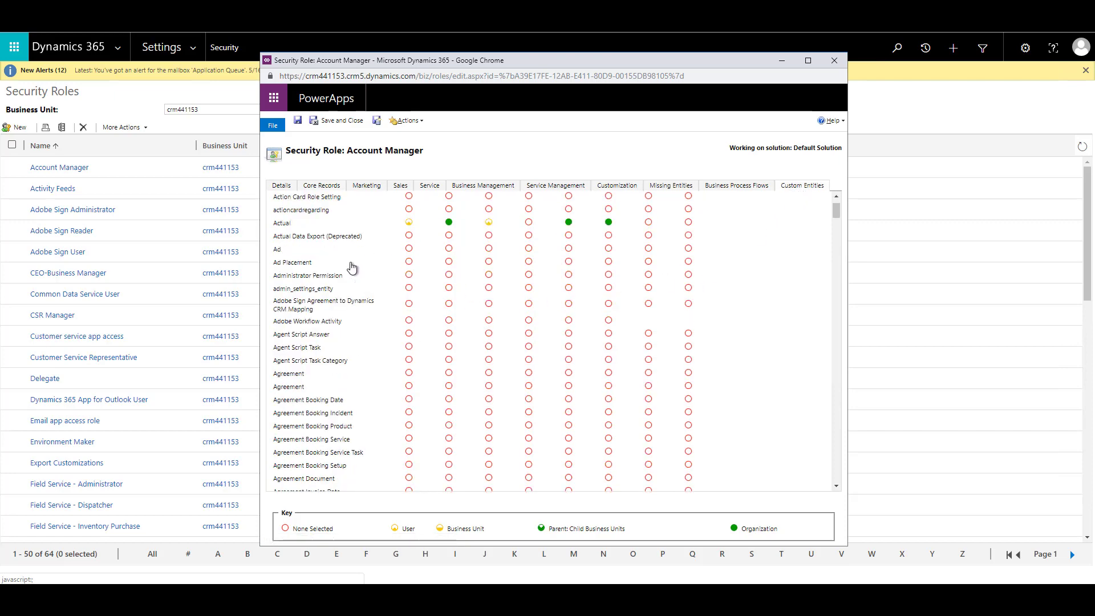
{"action": "scroll", "coordinate": [350, 270], "scroll_direction": "down", "scroll_amount": 14}
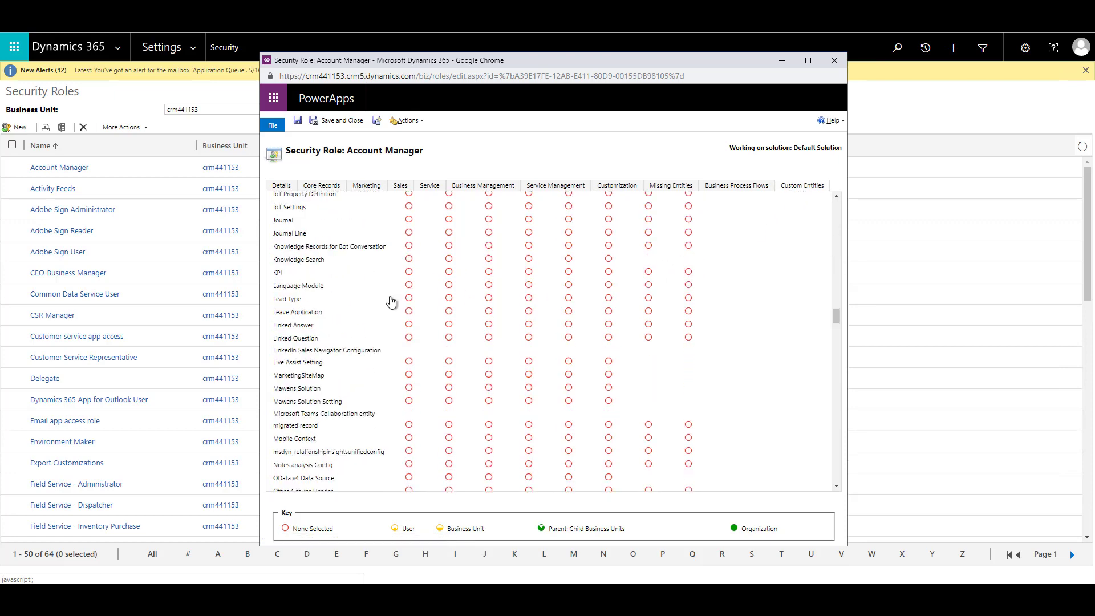
{"action": "left_click", "coordinate": [299, 317]}
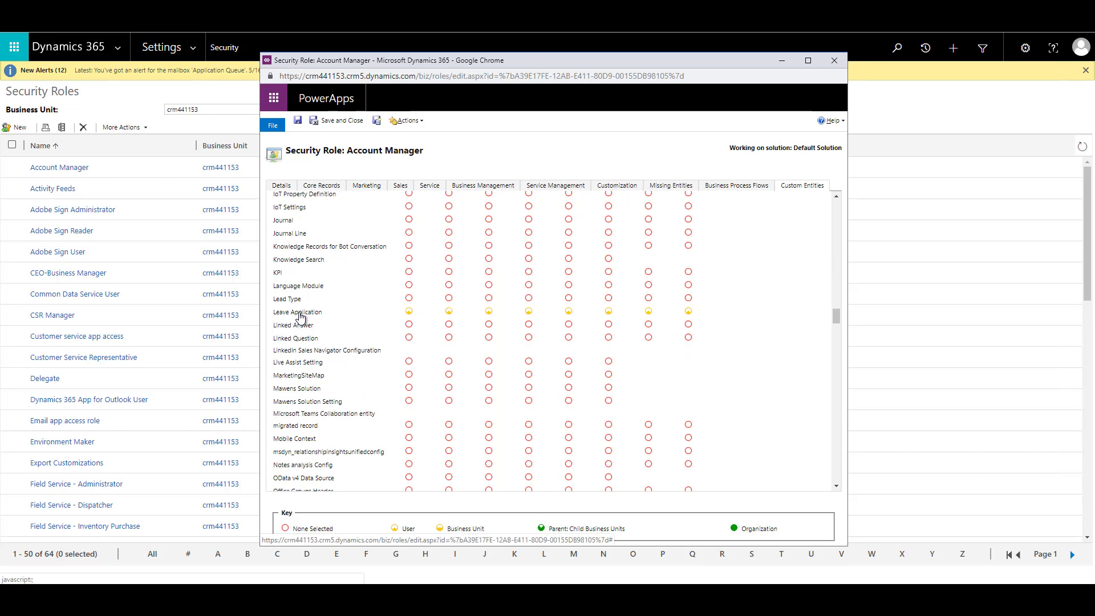
{"action": "left_click", "coordinate": [299, 318]}
{"action": "left_click", "coordinate": [300, 318]}
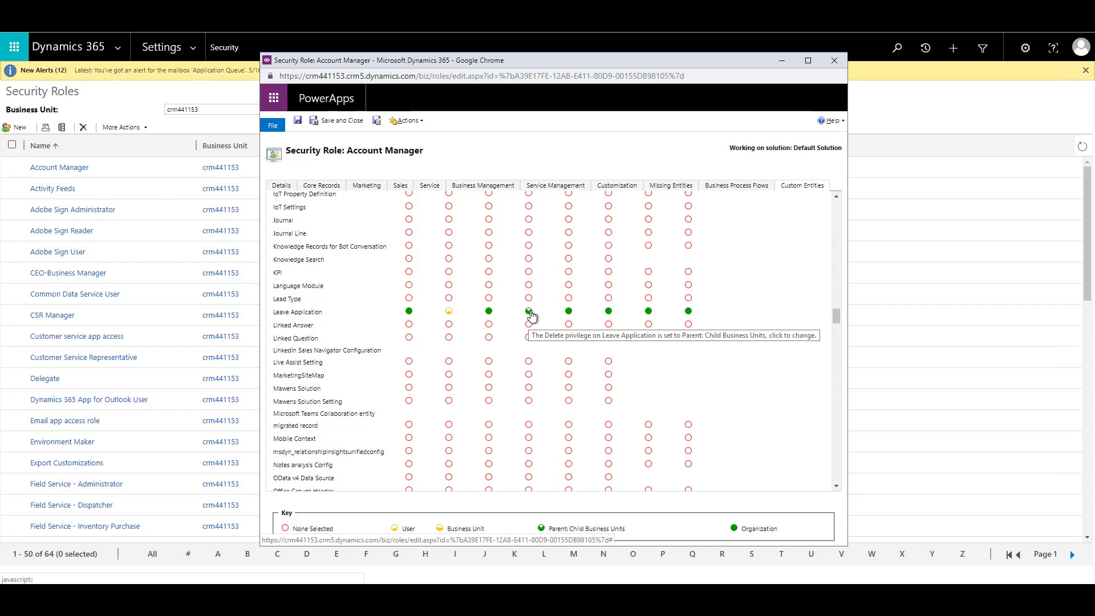